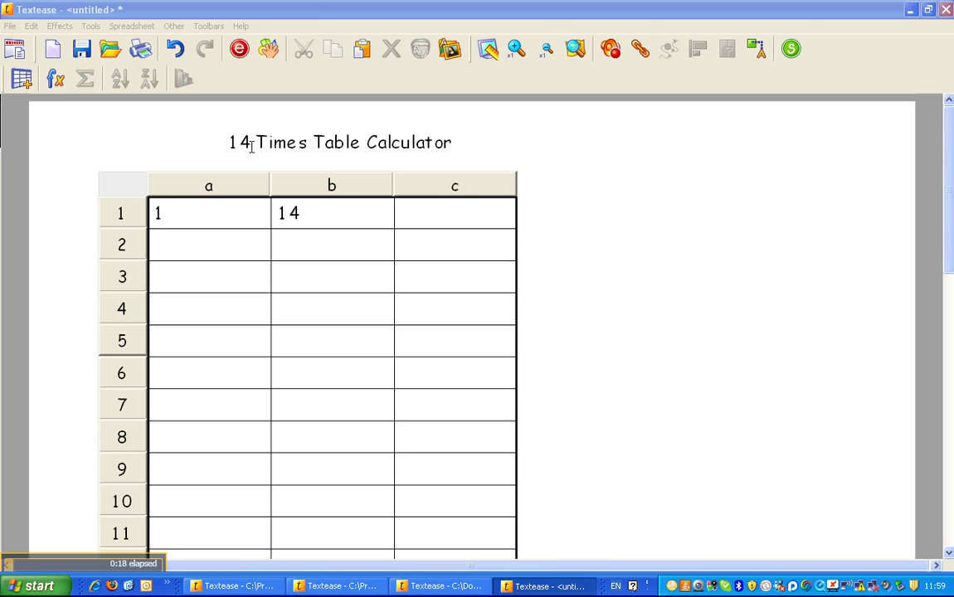
Nudge the times-table grid right under the title, then select cells a2, b1 and a1.
drag(132, 187, 149, 187)
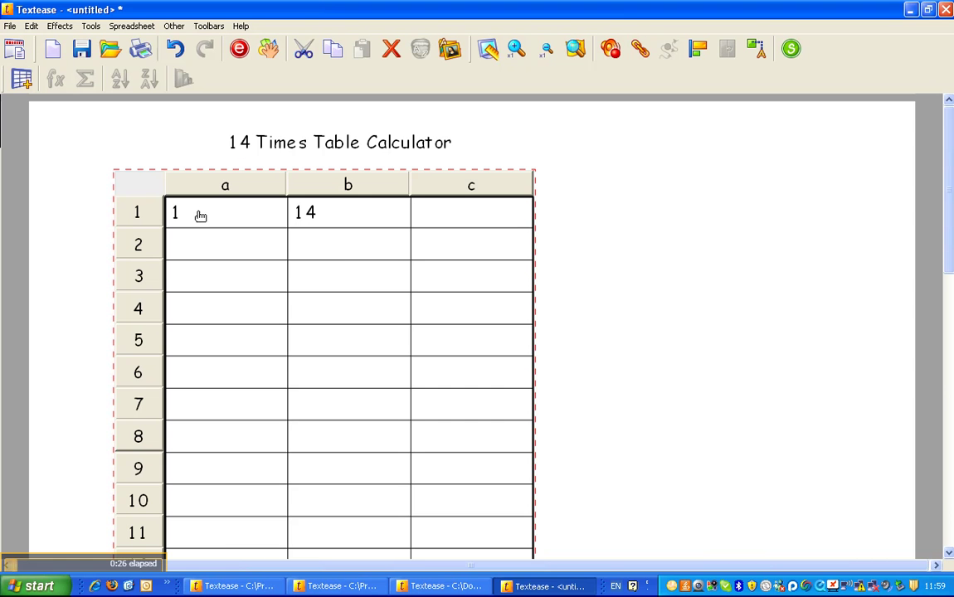
click(85, 229)
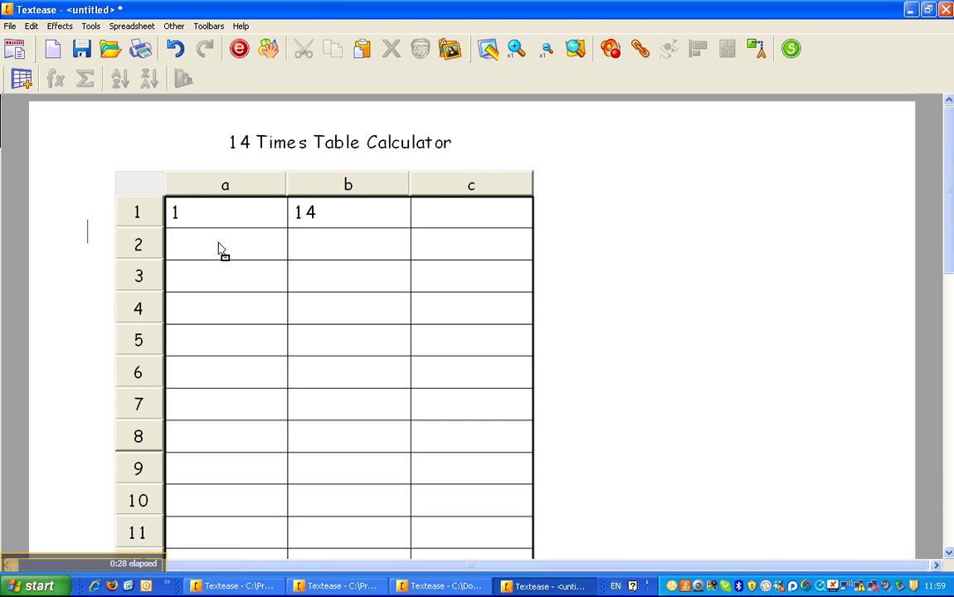
click(229, 252)
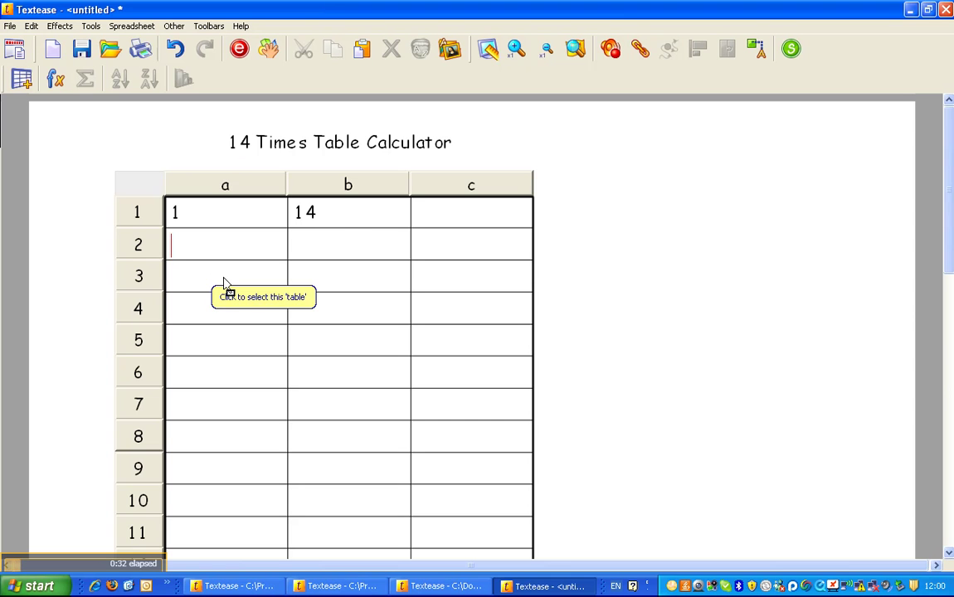
click(349, 218)
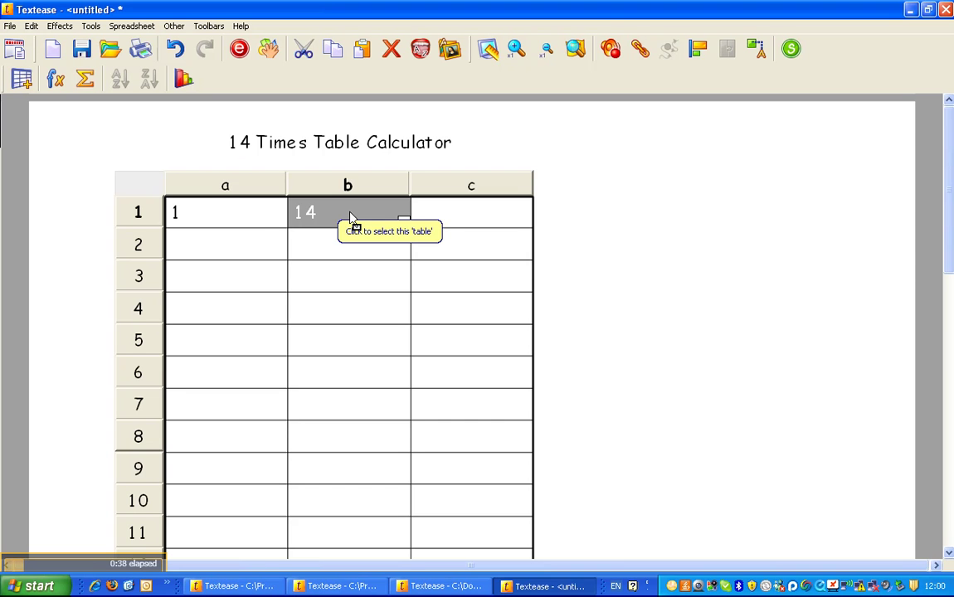
click(255, 222)
Enter 2 in a2 and fill a1:a2 down so column a runs 1 to 12.
click(257, 247)
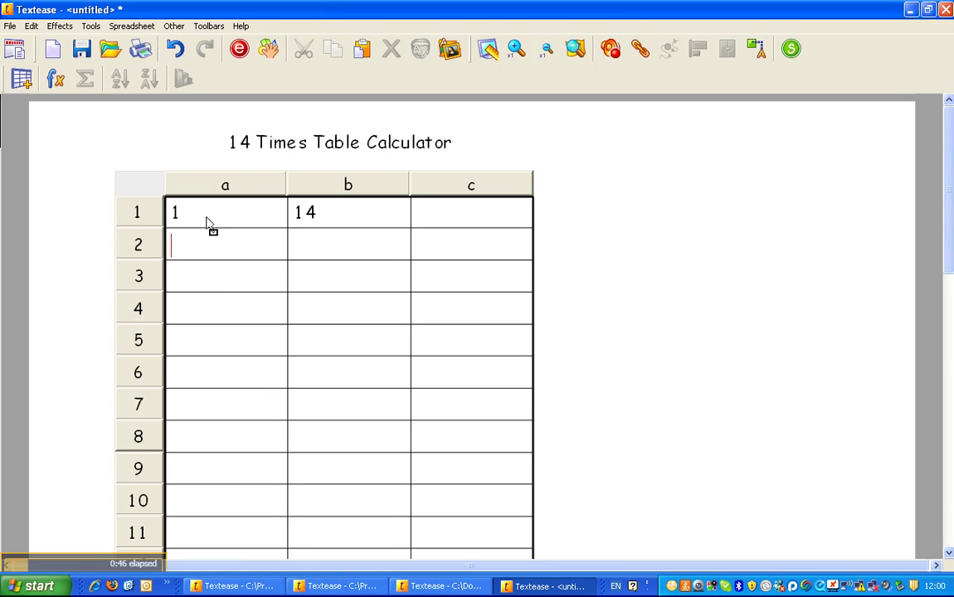
text(2)
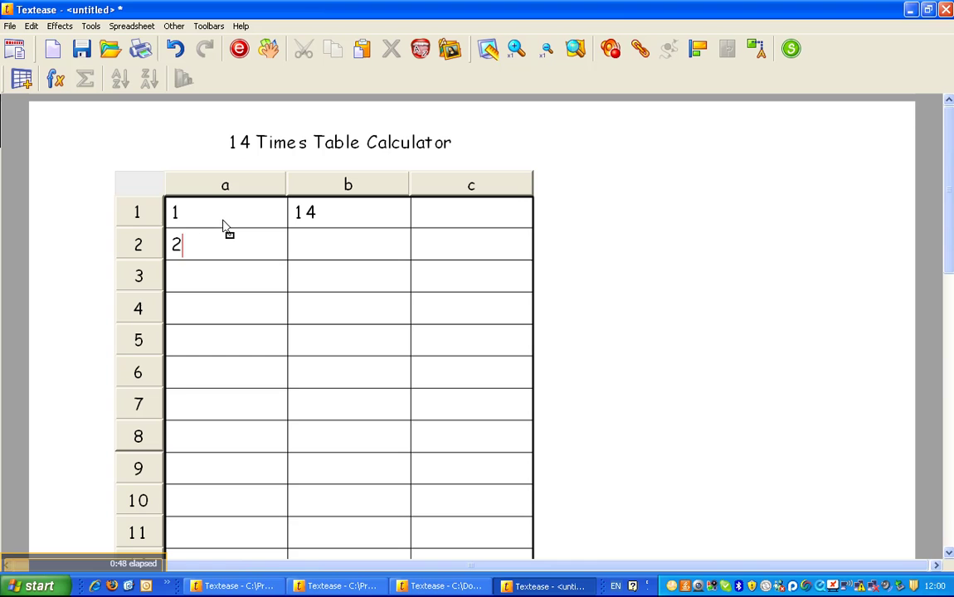
drag(222, 225, 223, 237)
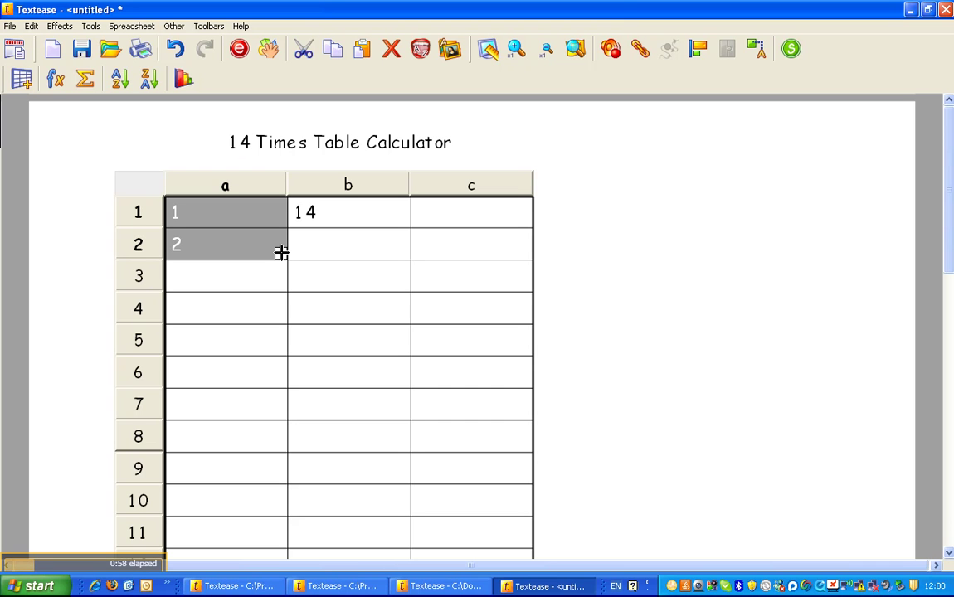
drag(280, 252, 280, 511)
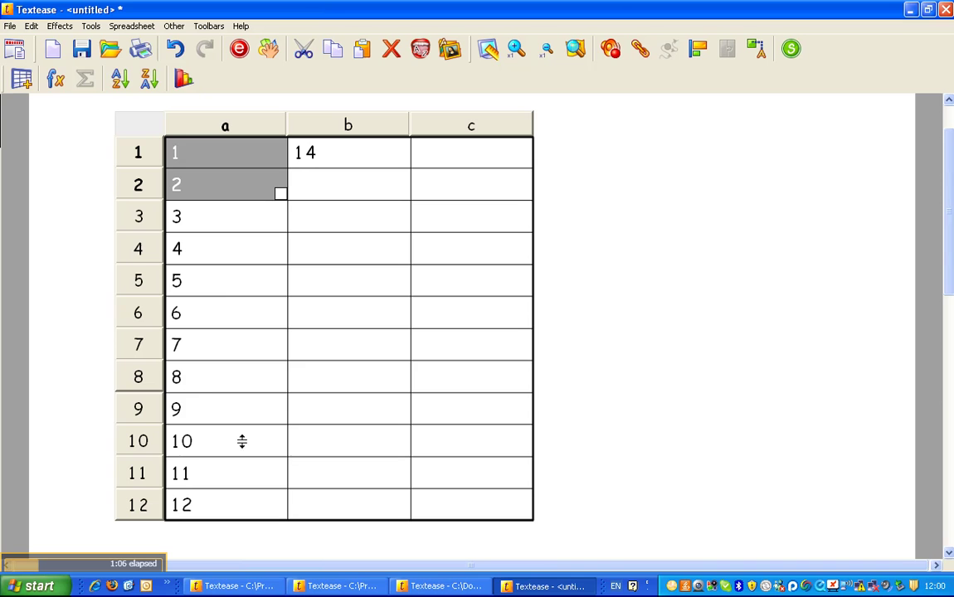
click(225, 296)
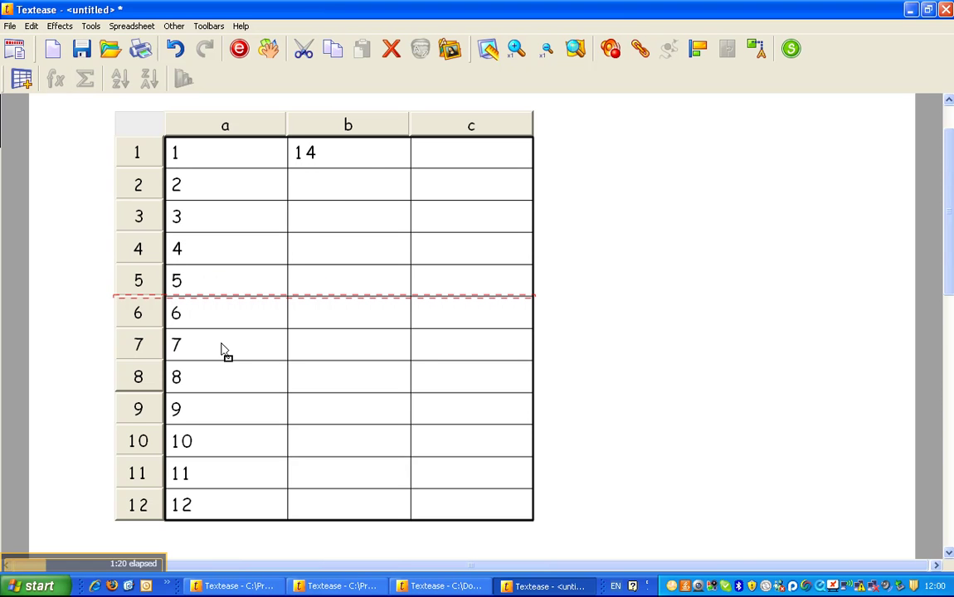
Copy the 14 in b1 down column b to row 12.
click(365, 153)
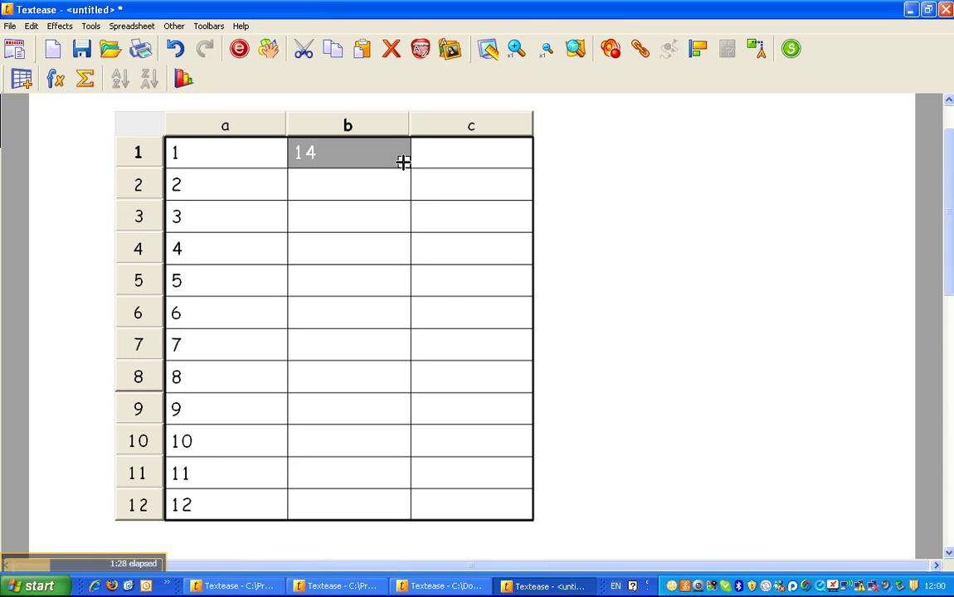
drag(403, 162, 398, 503)
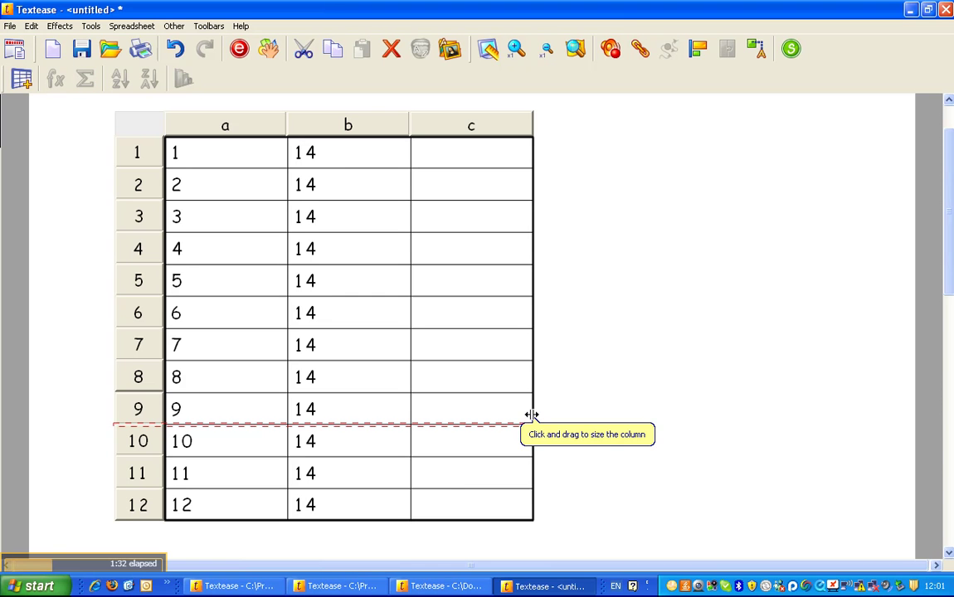
click(477, 161)
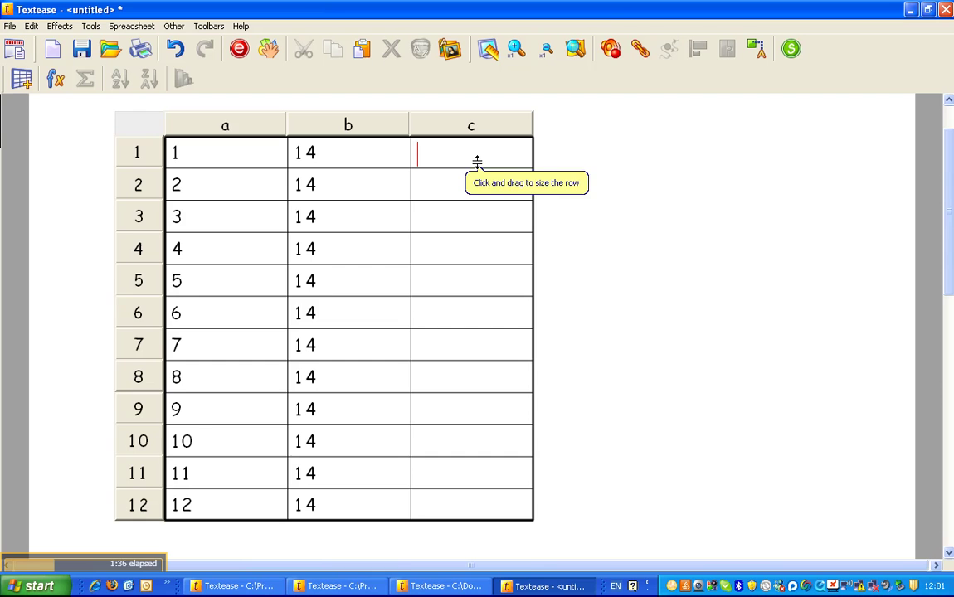
drag(950, 194, 943, 153)
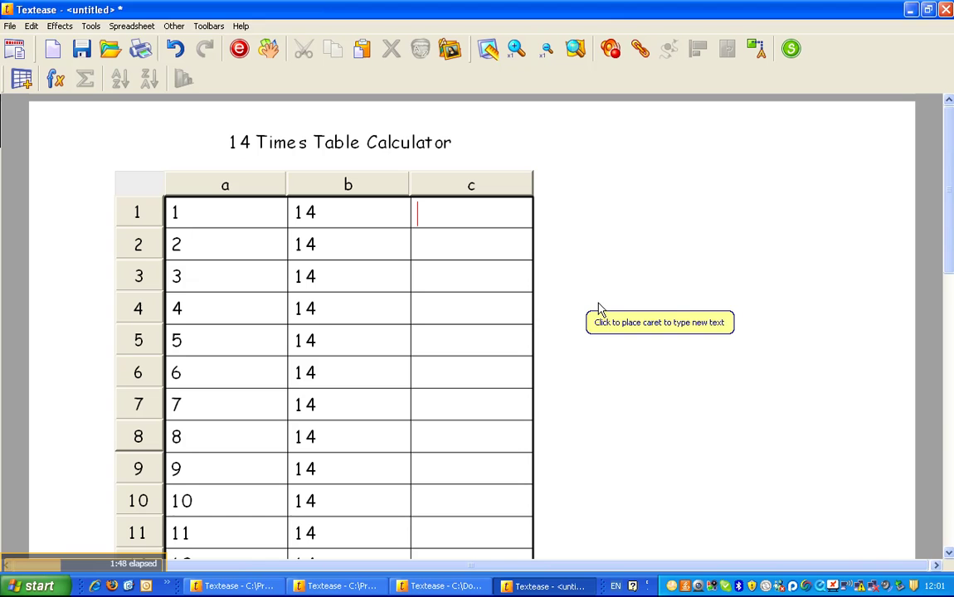
Build the formula a1*b1 for cell c1 in the formula editor.
key(equal)
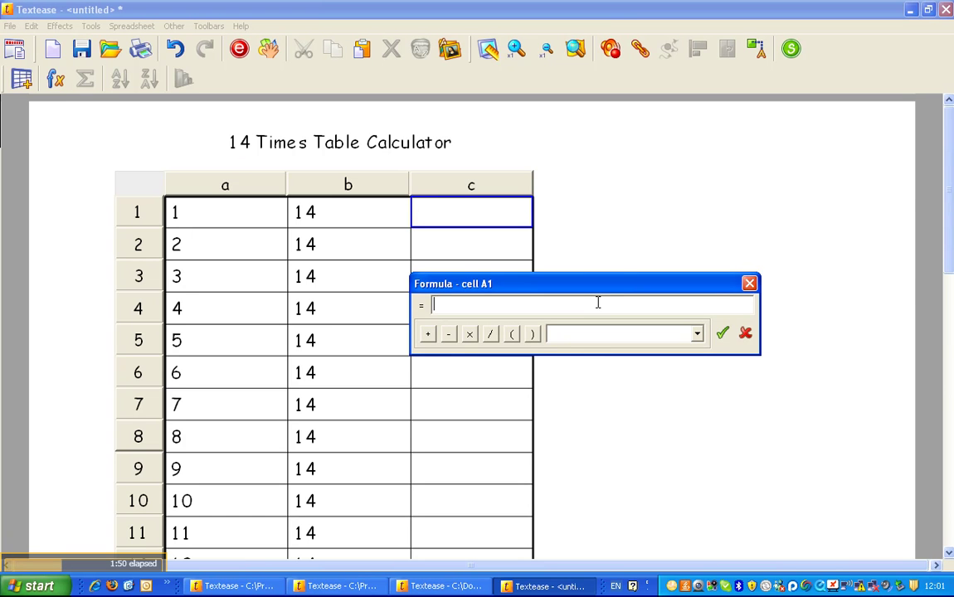
drag(603, 294, 668, 293)
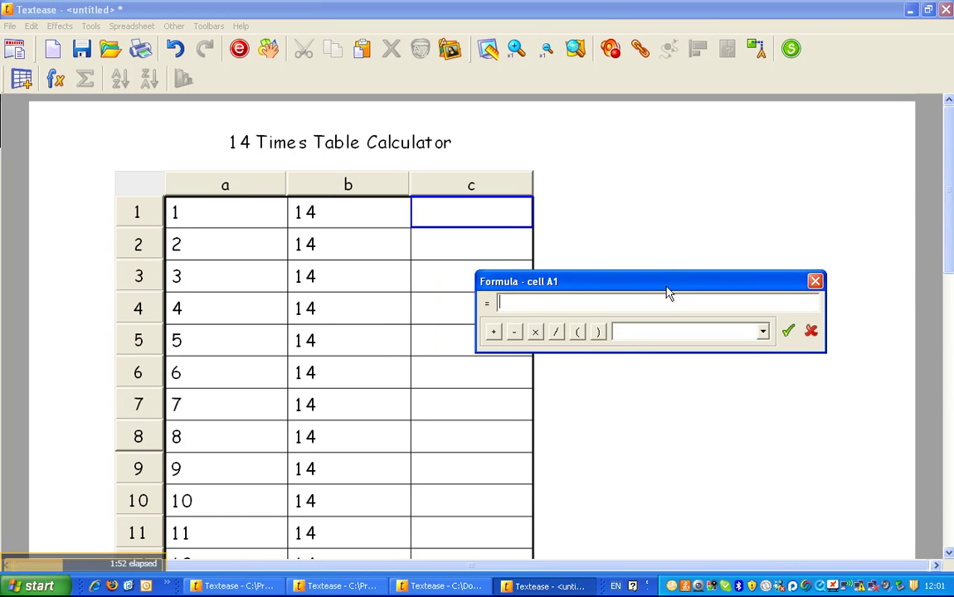
click(535, 334)
key(BackSpace)
click(213, 217)
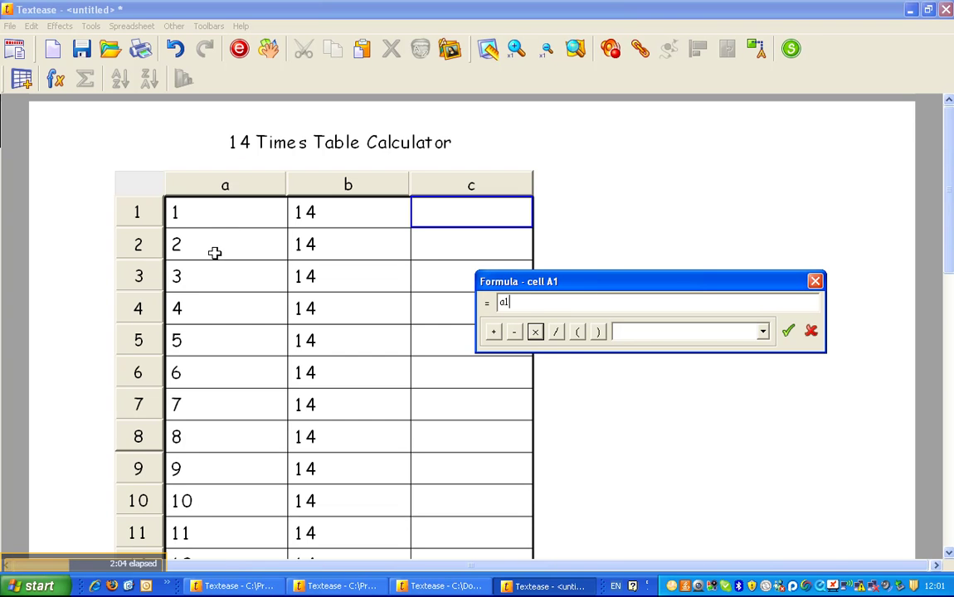
click(535, 333)
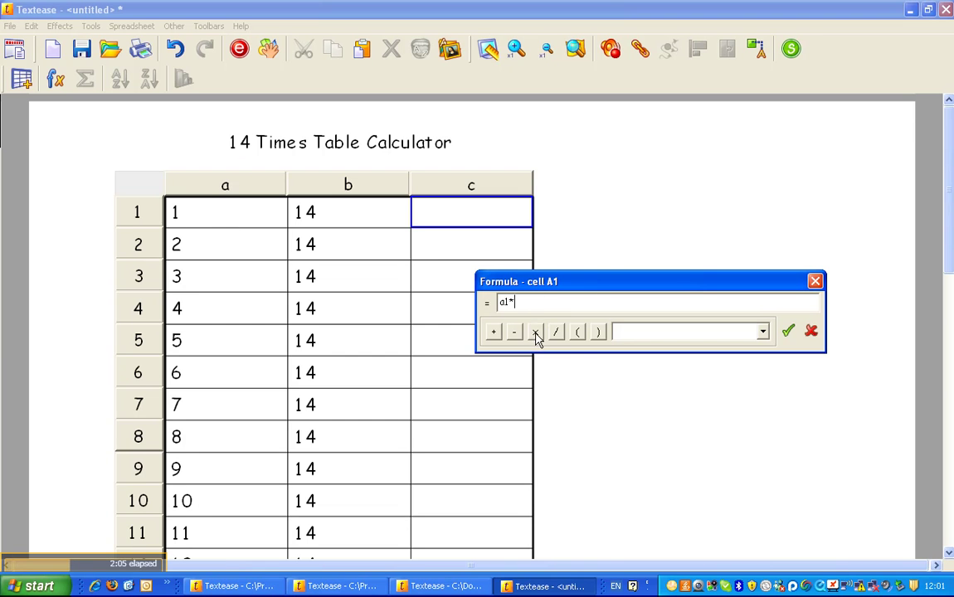
click(324, 216)
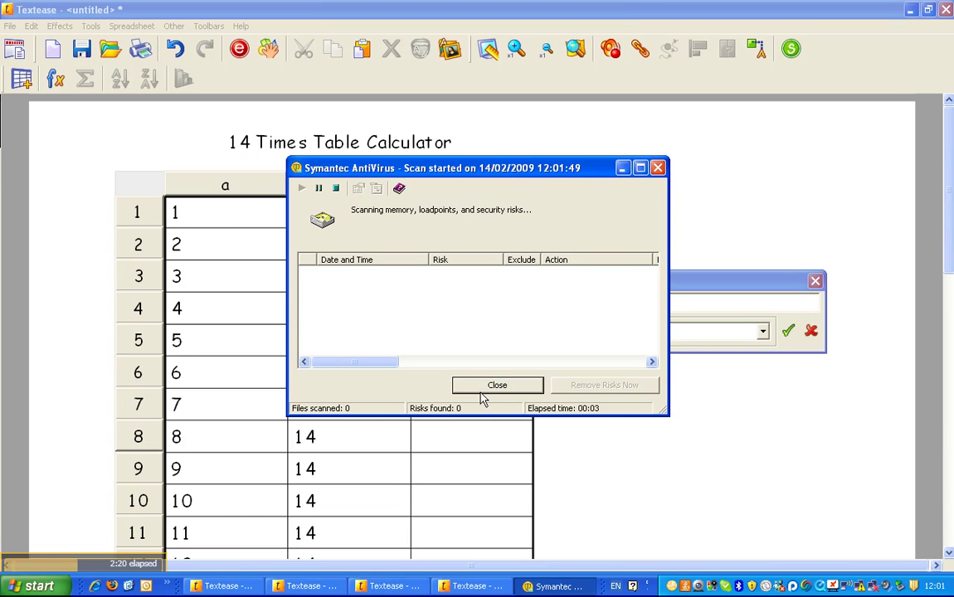
Dismiss the antivirus scan popup and accept the formula so c1 shows 14.
click(485, 388)
click(473, 329)
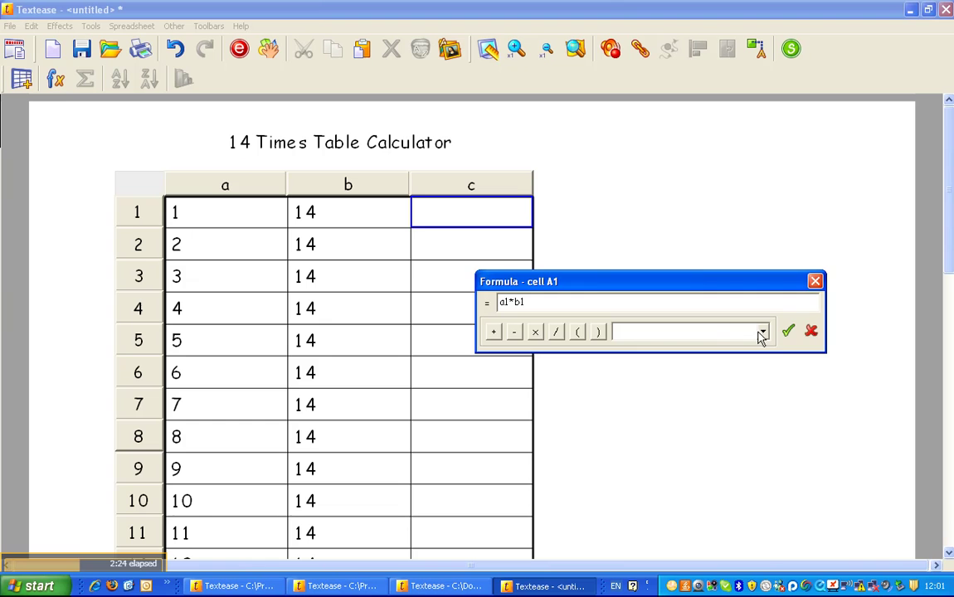
click(786, 331)
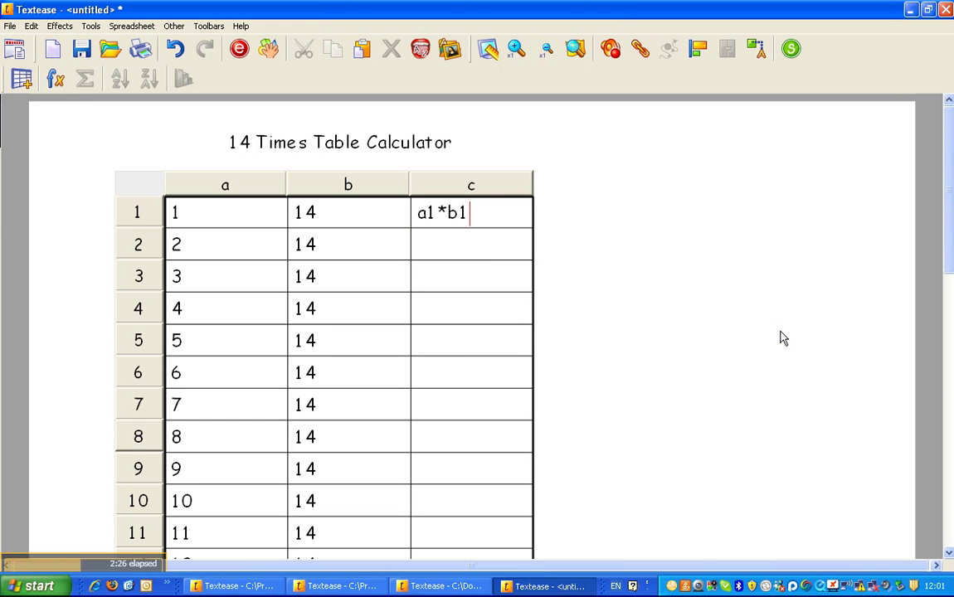
key(Return)
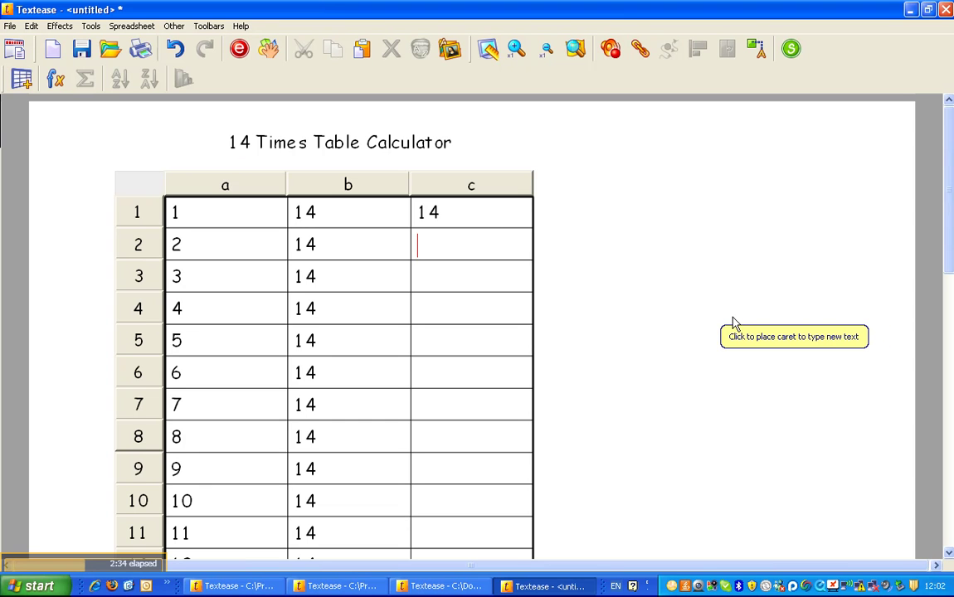
Give c2 the formula a2*b2 and copy it down column c to row 12.
key(equal)
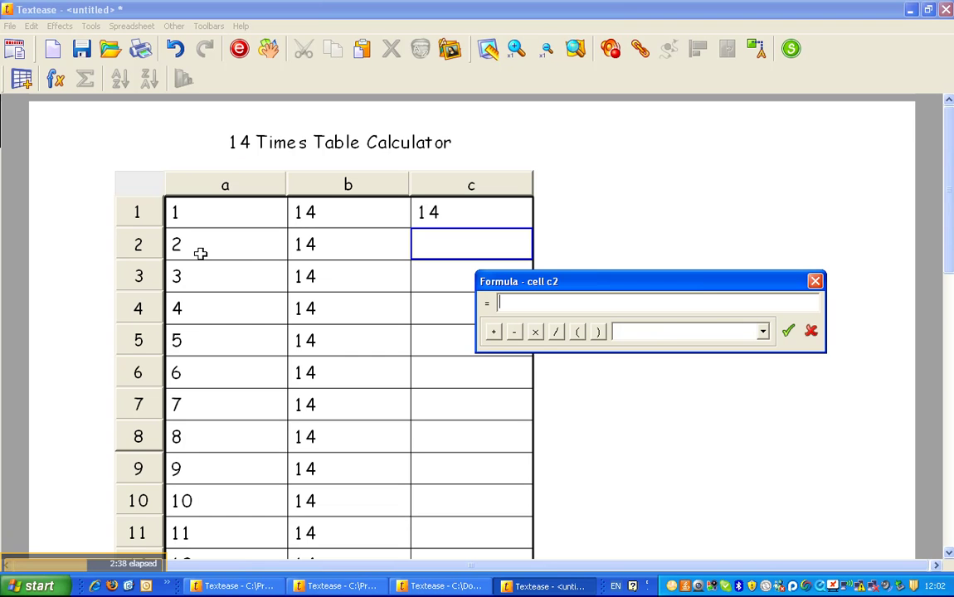
click(535, 332)
click(358, 243)
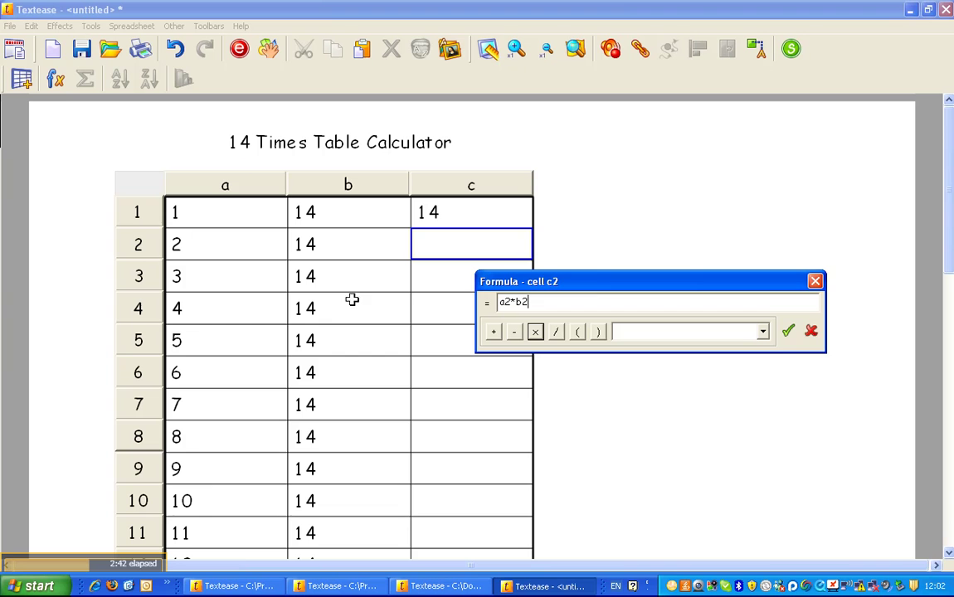
click(789, 331)
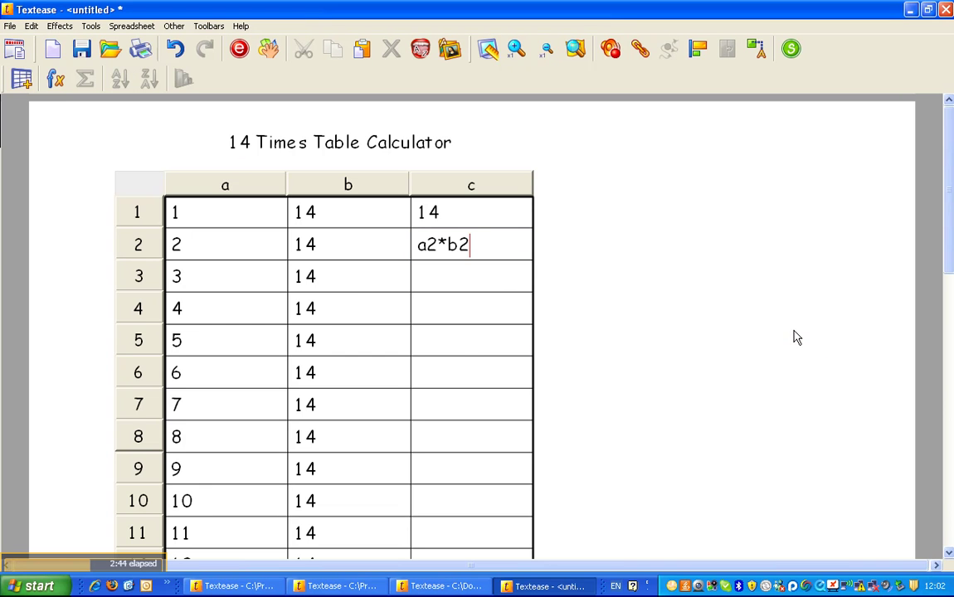
key(Return)
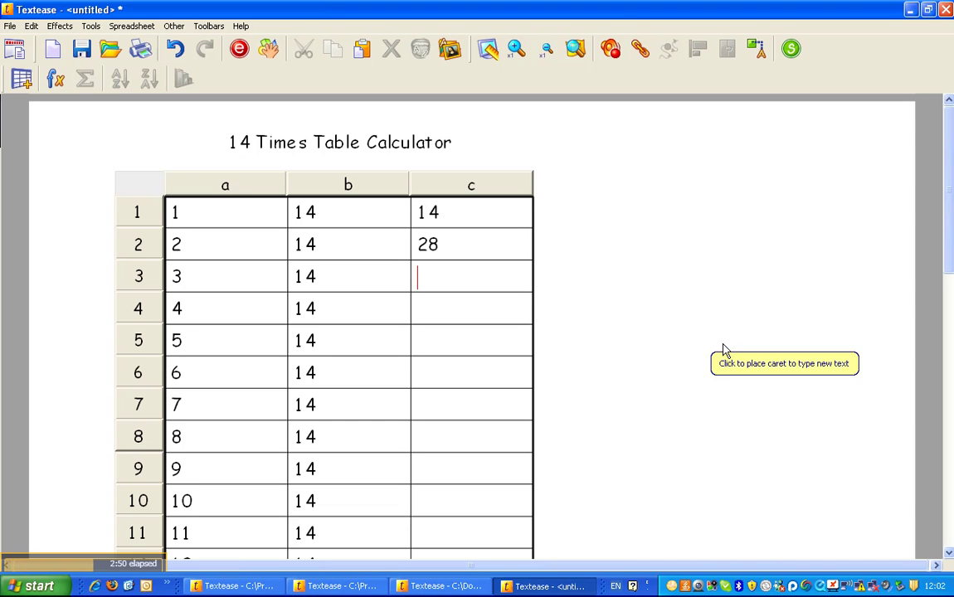
click(501, 251)
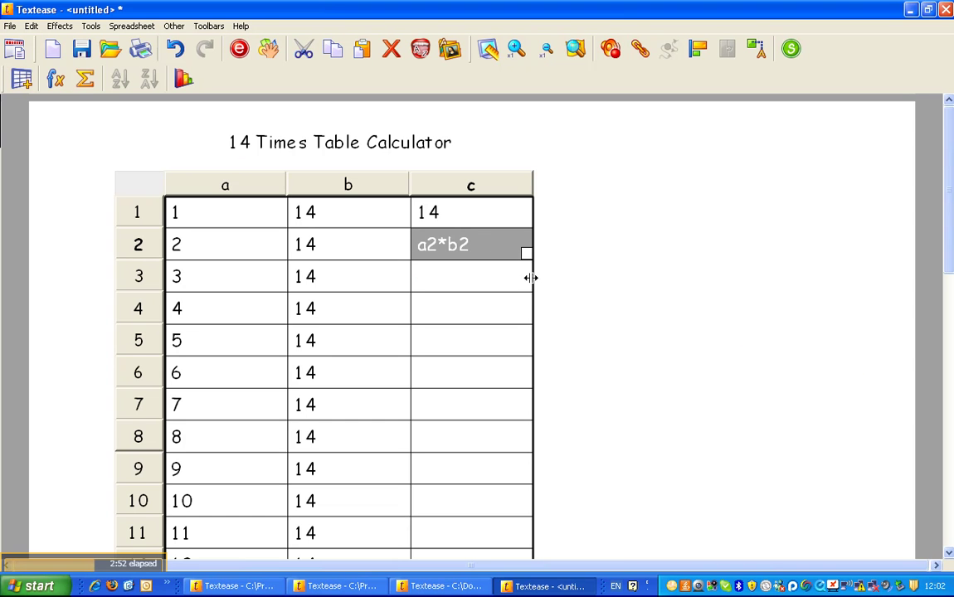
drag(528, 254, 516, 489)
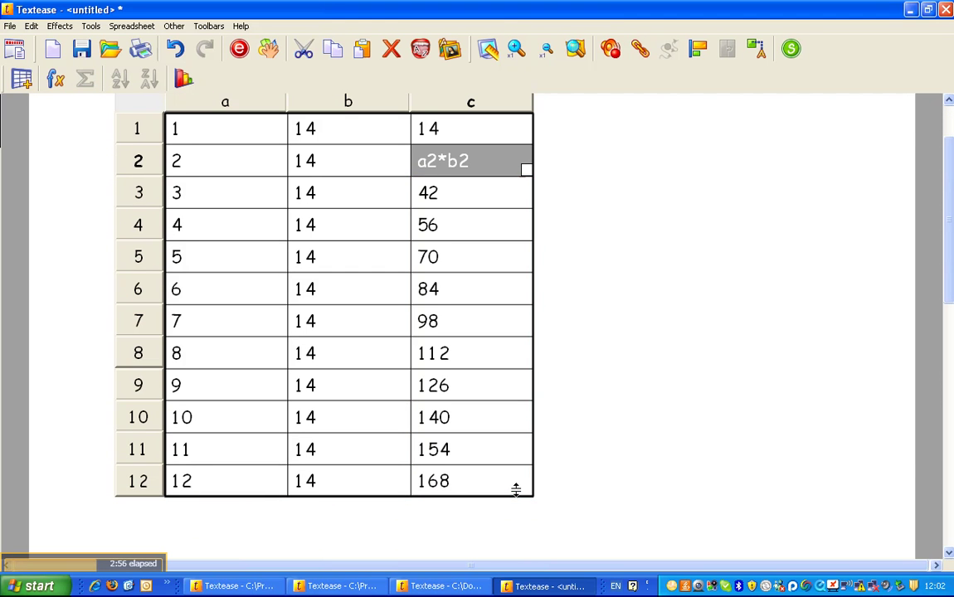
click(598, 369)
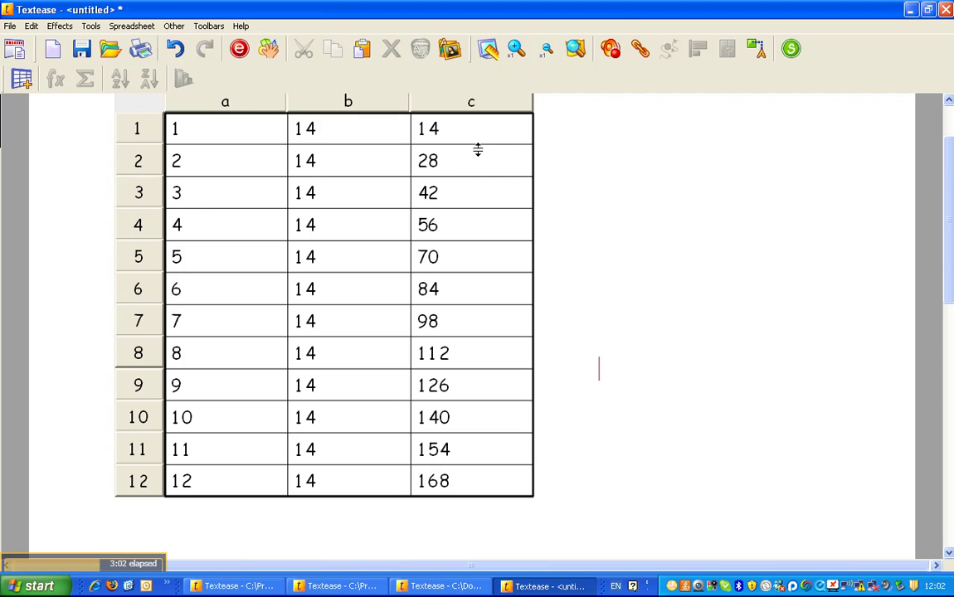
Check the product formulas in cells c3 through c10.
click(467, 205)
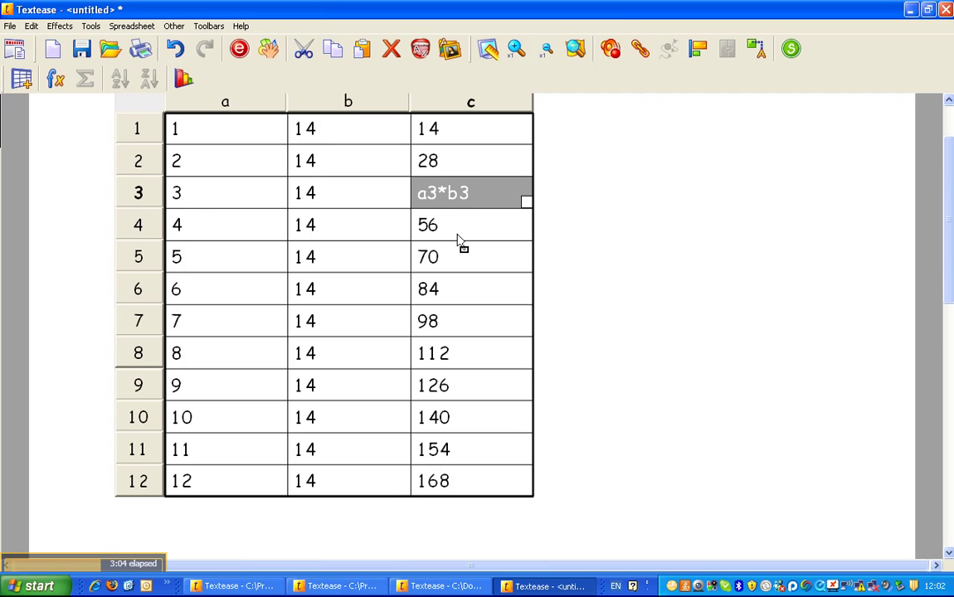
click(459, 238)
click(457, 233)
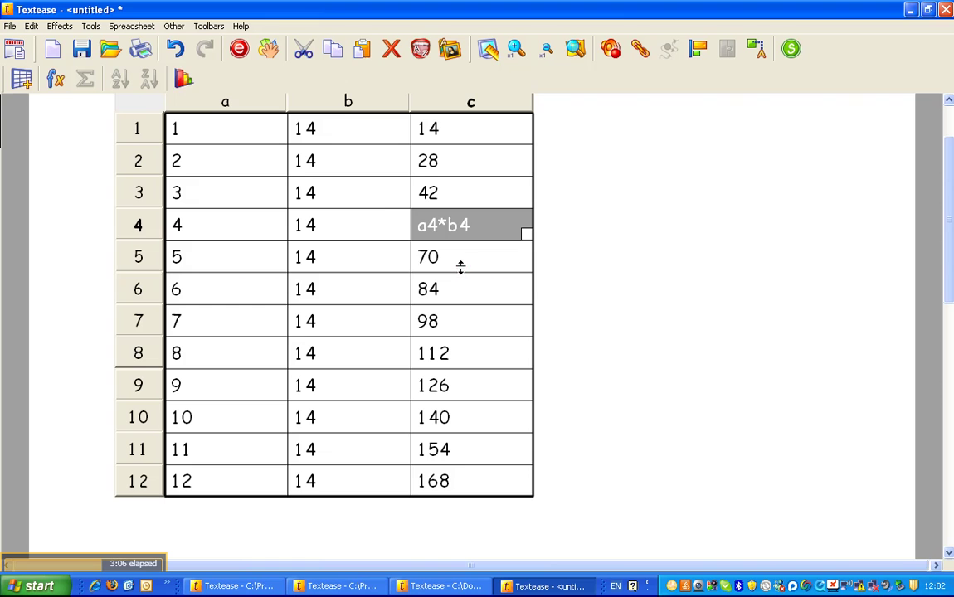
click(461, 266)
click(465, 267)
click(455, 299)
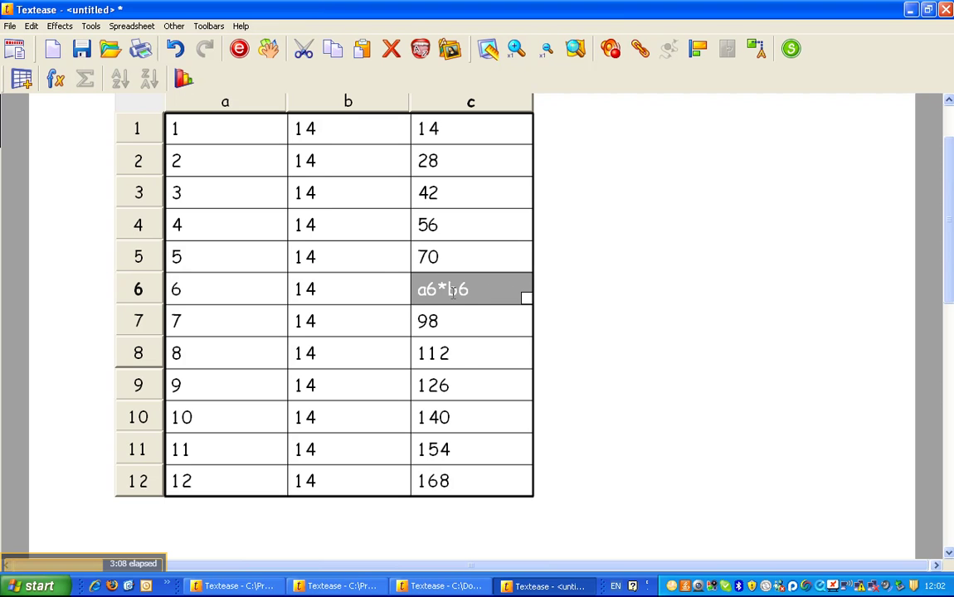
click(458, 326)
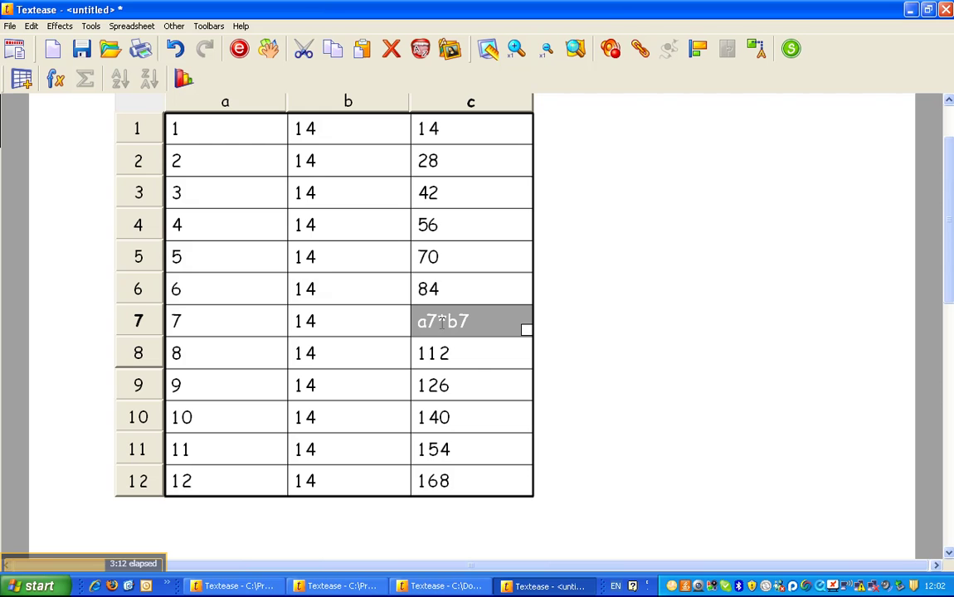
click(474, 354)
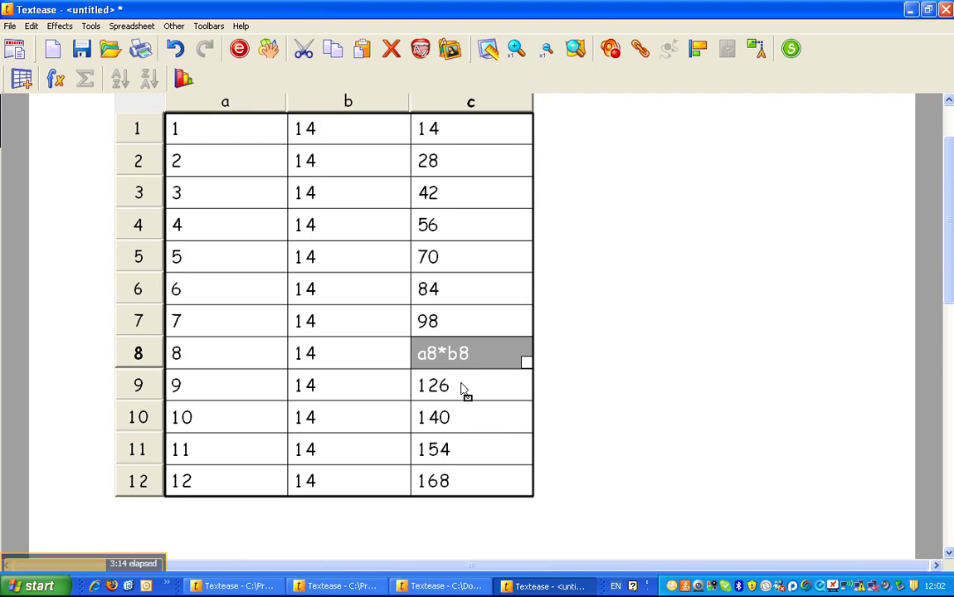
click(464, 387)
click(468, 420)
click(568, 399)
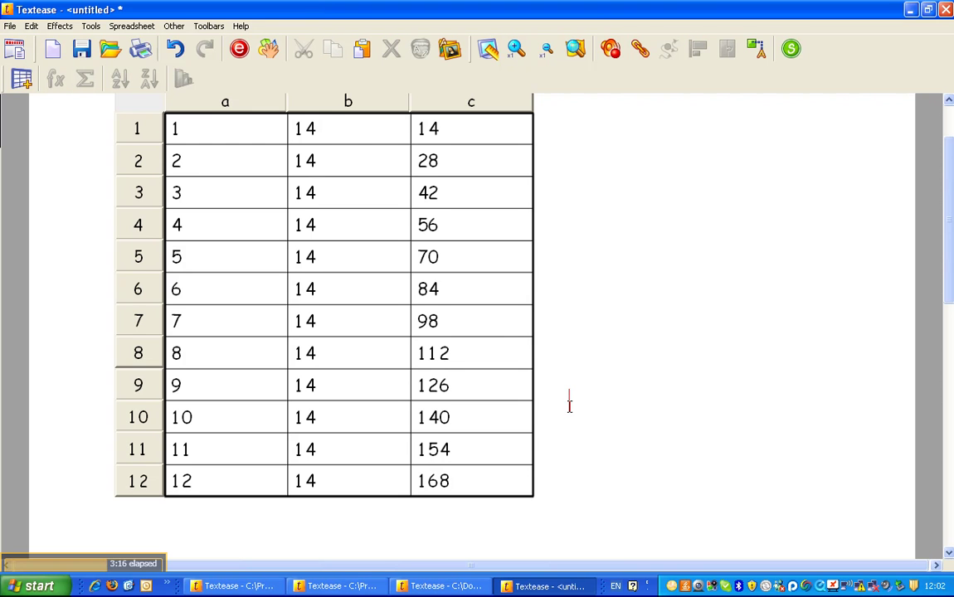
Change the title to '16 Times Table Calculator'.
scroll(583, 395, up, 2)
scroll(583, 394, down, 2)
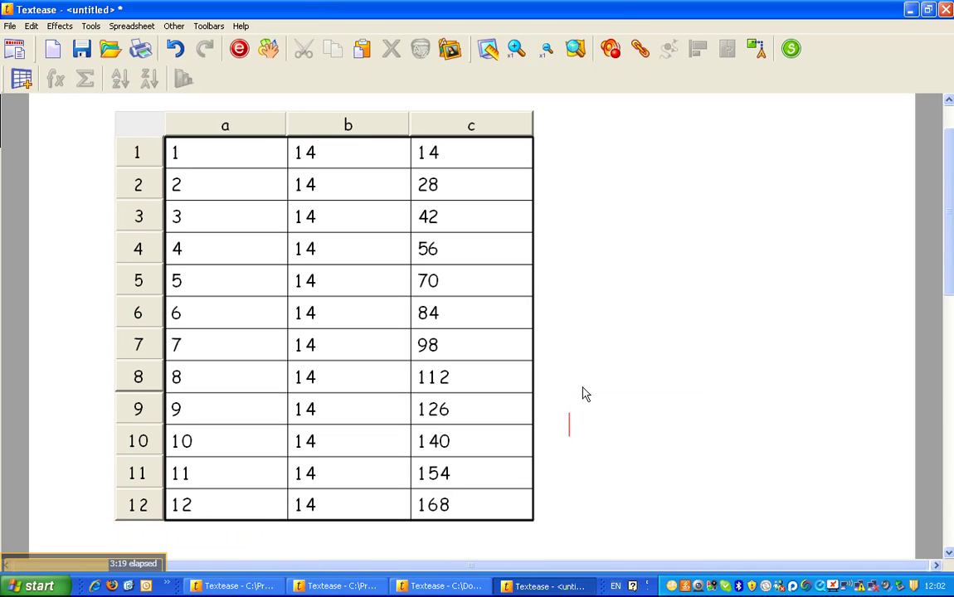
scroll(583, 393, up, 2)
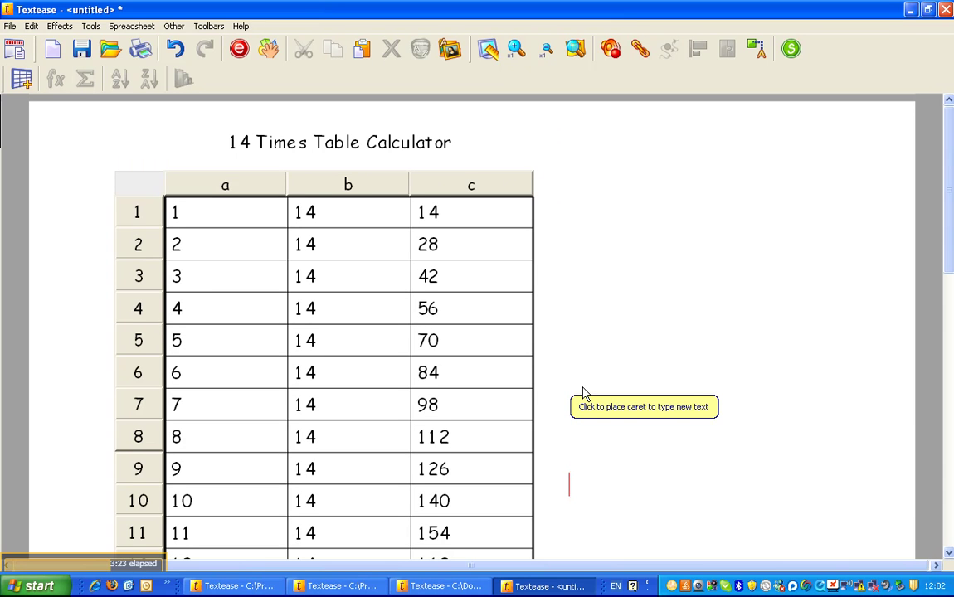
click(251, 141)
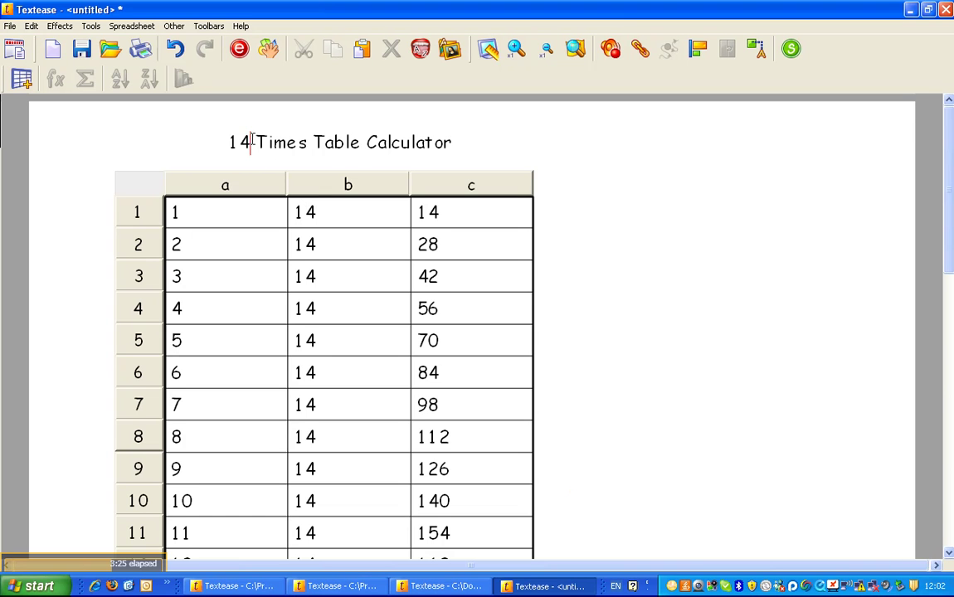
key(BackSpace)
text(6)
Set b1 to 16 and copy it down column b to row 12.
click(325, 216)
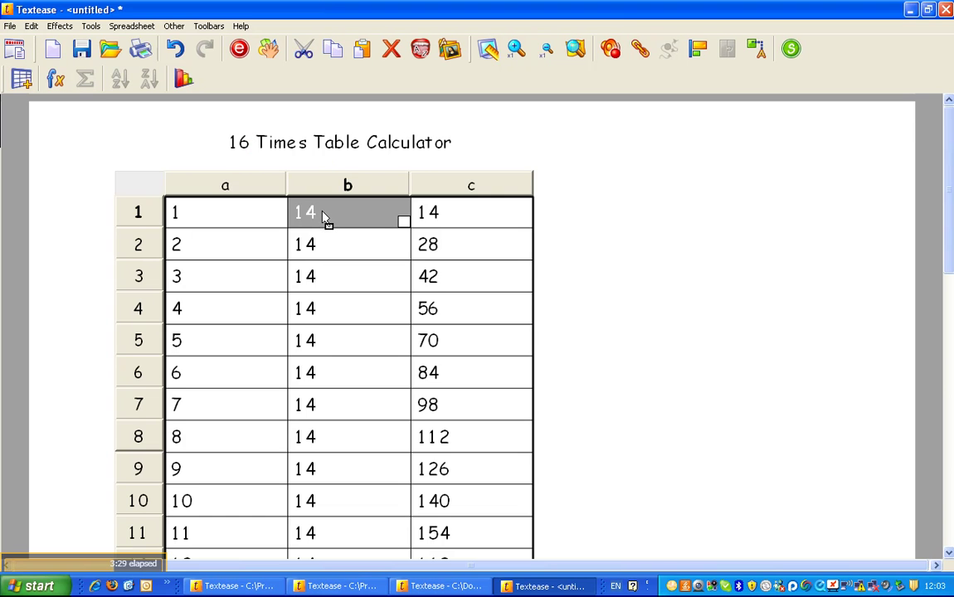
text(16)
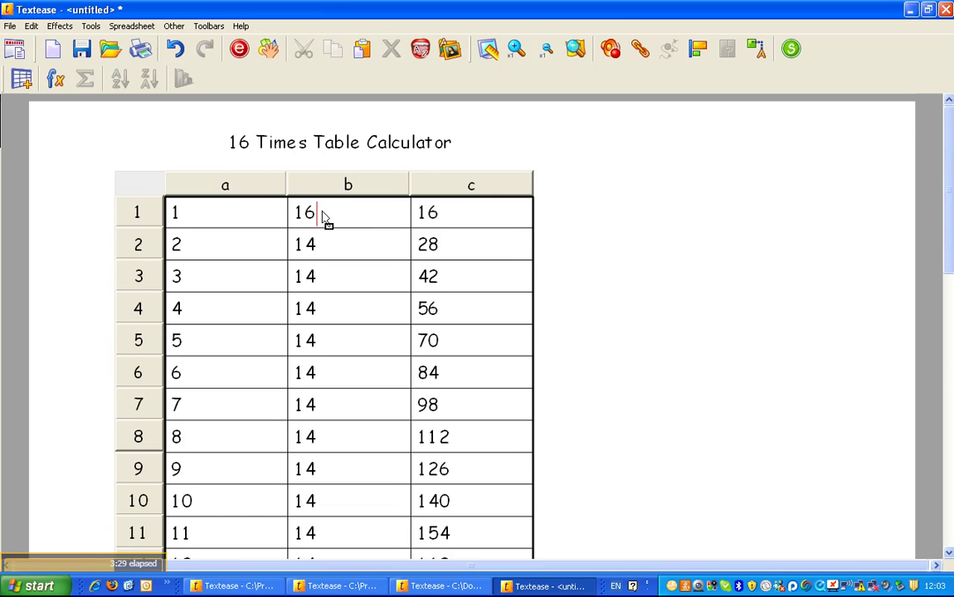
click(371, 225)
drag(403, 222, 396, 533)
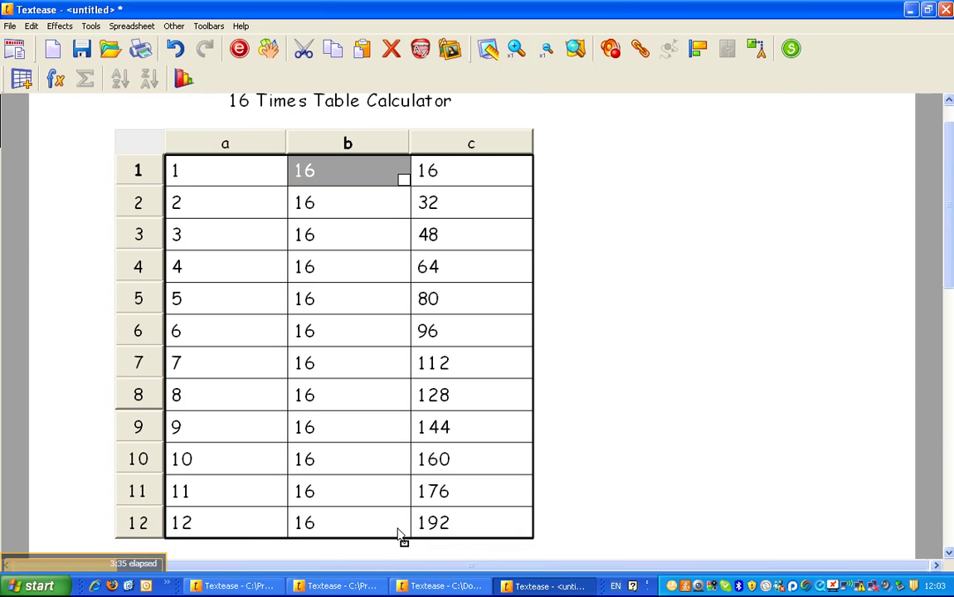
click(641, 443)
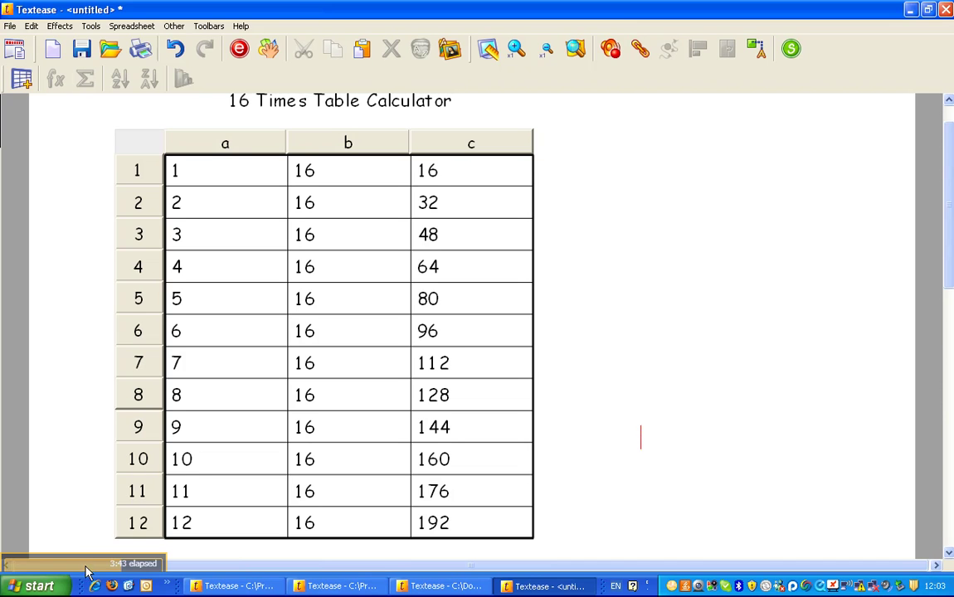
drag(85, 567, 119, 475)
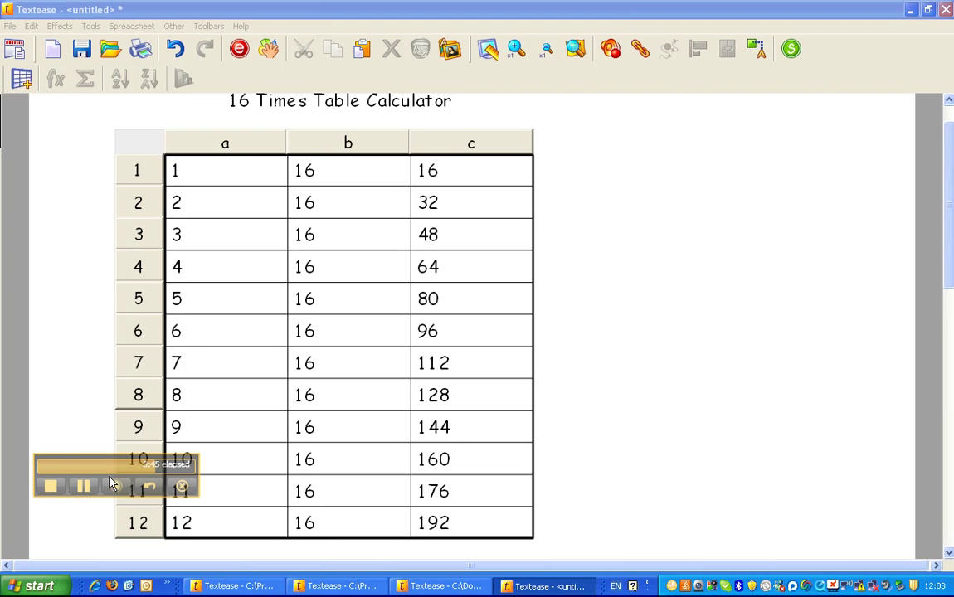